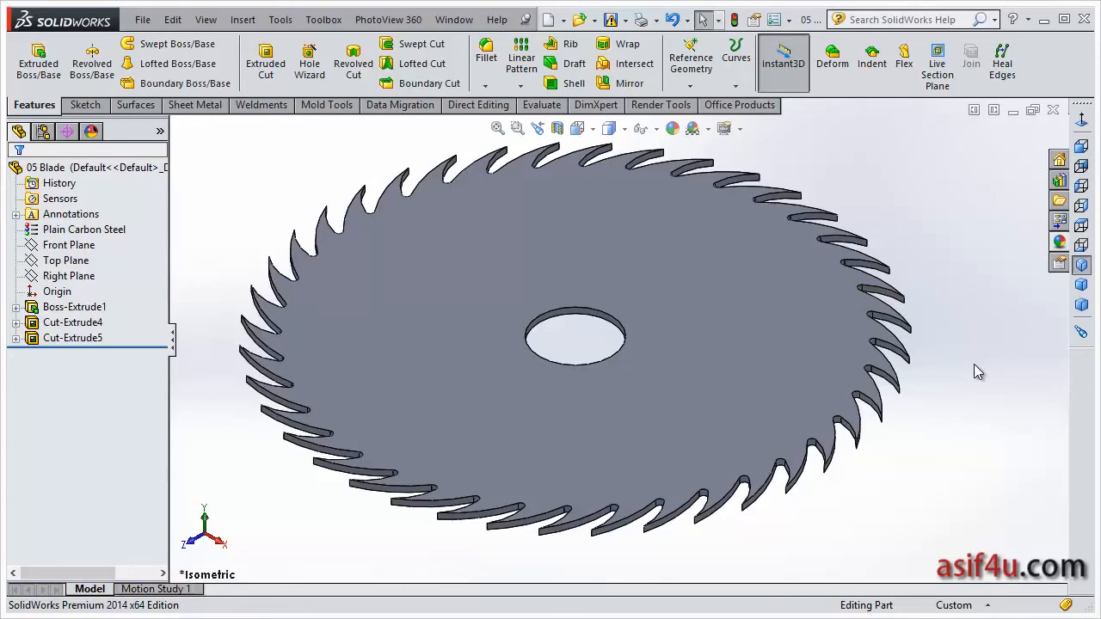
# Step: Open the appearances library and display the root Appearances category with its folder tree collapsed
pyautogui.click(1060, 243)
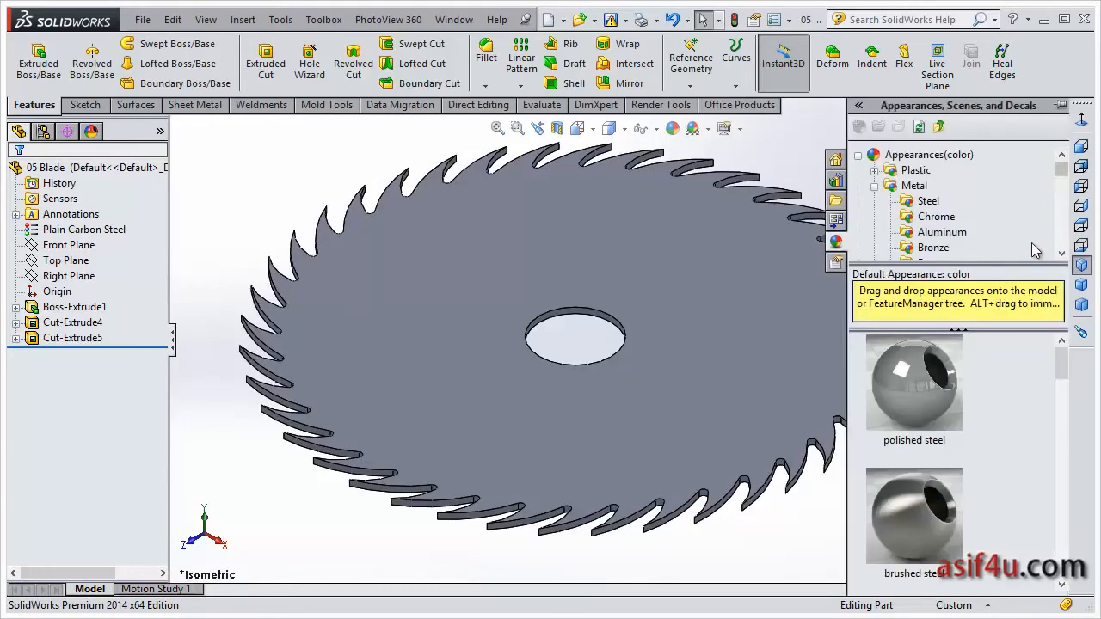
pyautogui.click(875, 185)
pyautogui.click(874, 232)
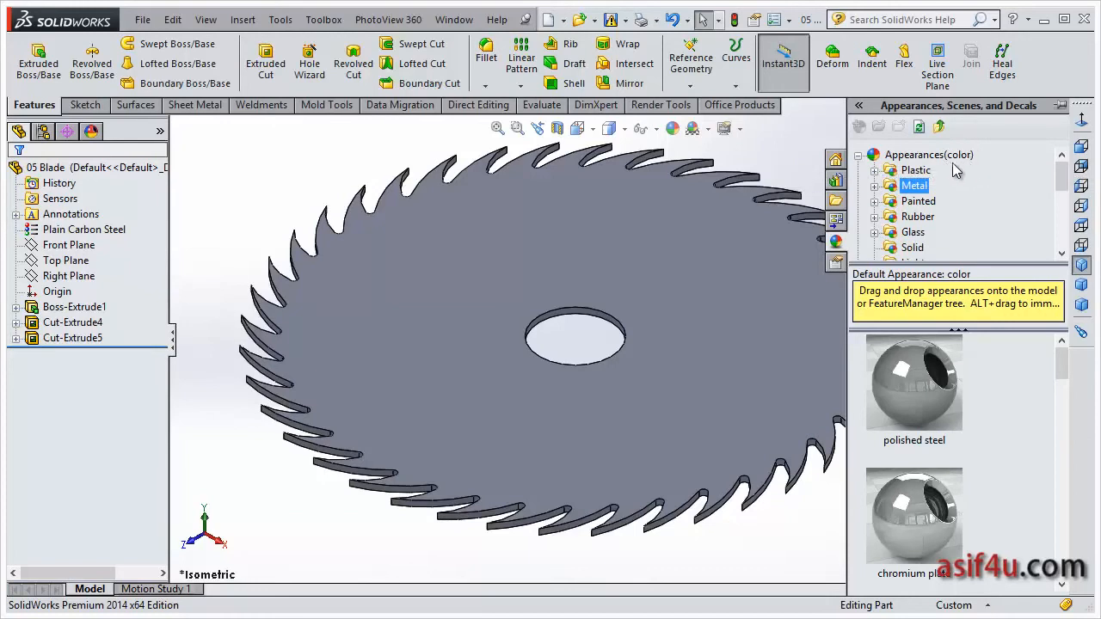
pyautogui.click(918, 160)
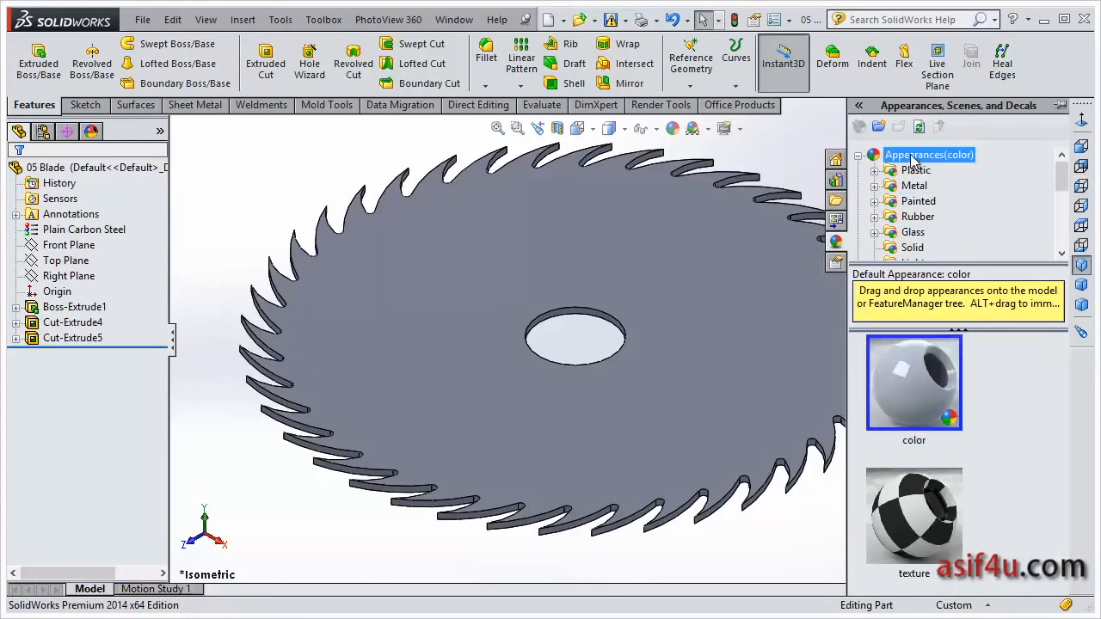
pyautogui.click(857, 155)
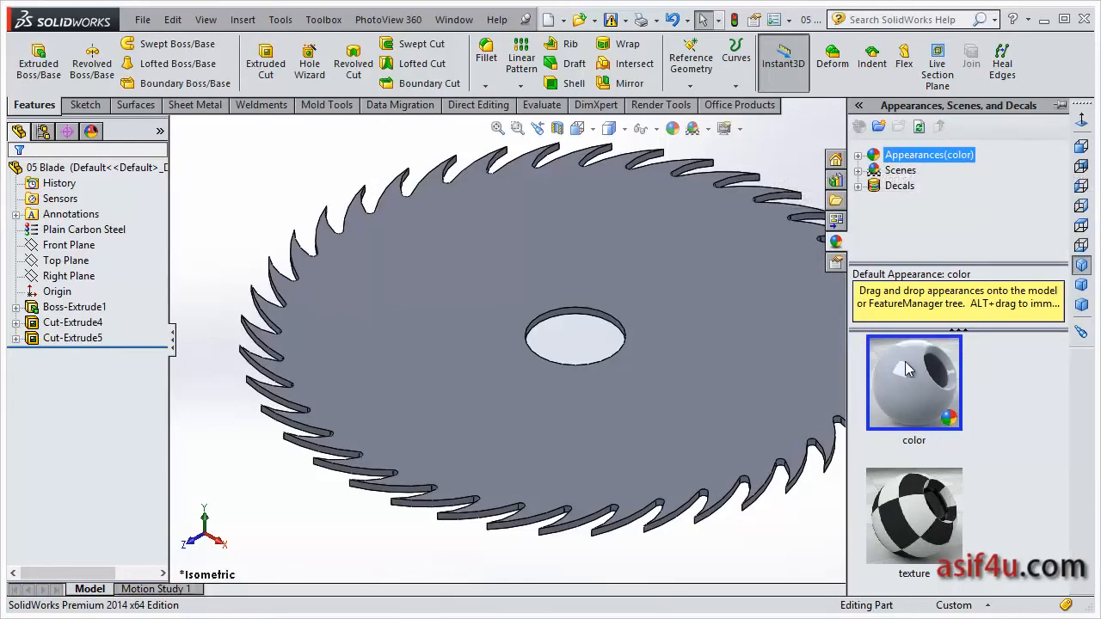
# Step: Apply the checkered texture appearance to the saw blade and inspect the textured part
pyautogui.moveTo(918, 386)
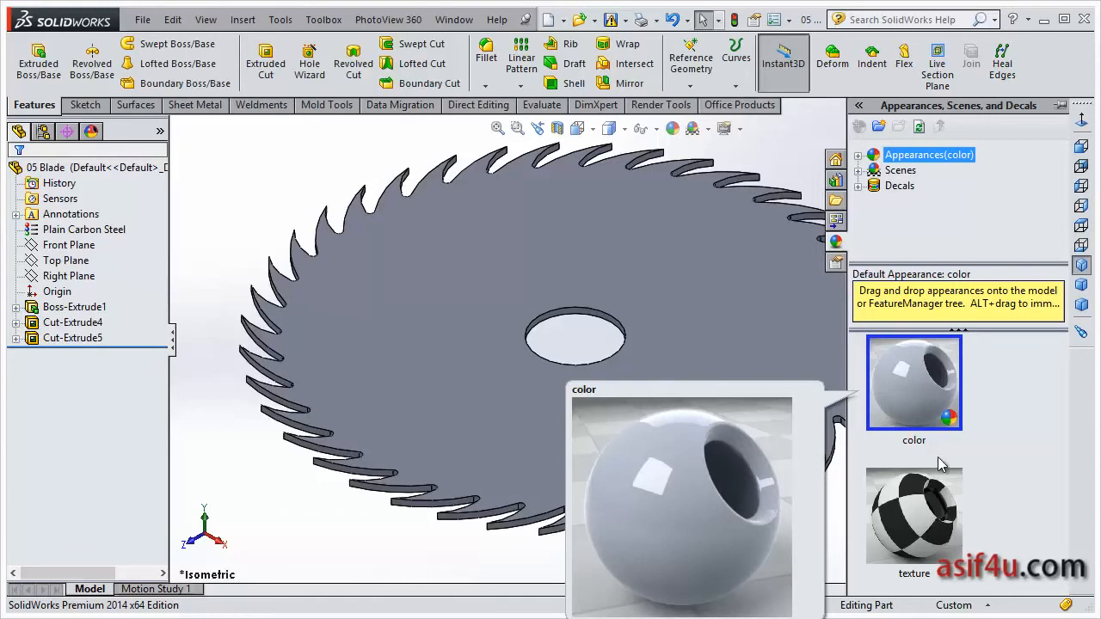
pyautogui.moveTo(928, 513)
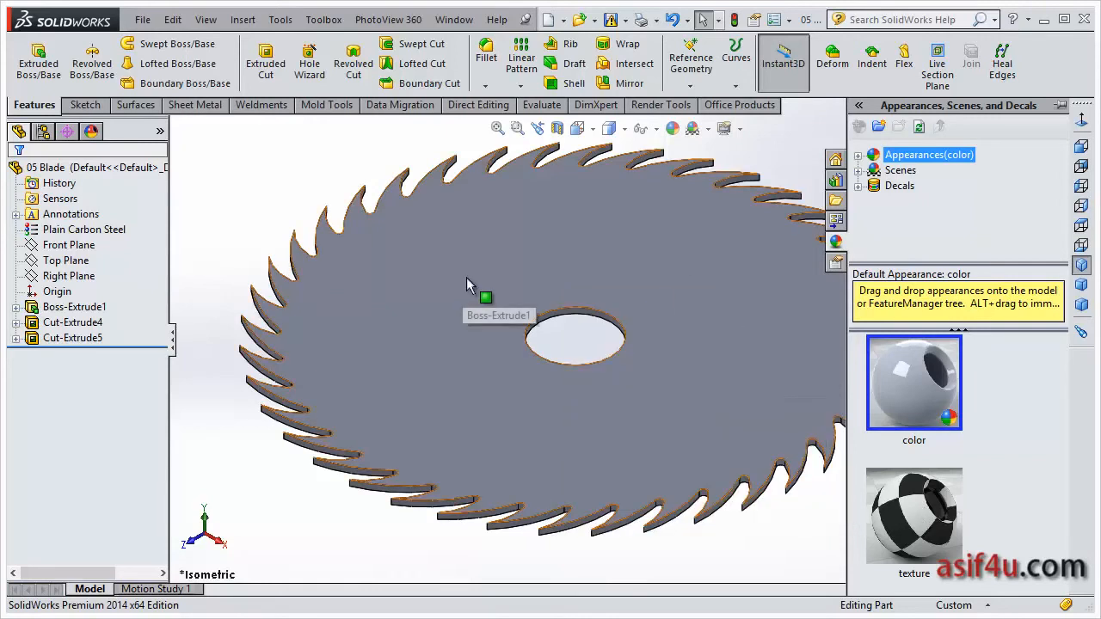
pyautogui.moveTo(920, 516); pyautogui.dragTo(516, 428)
pyautogui.moveTo(621, 521); pyautogui.dragTo(604, 378, button='middle')
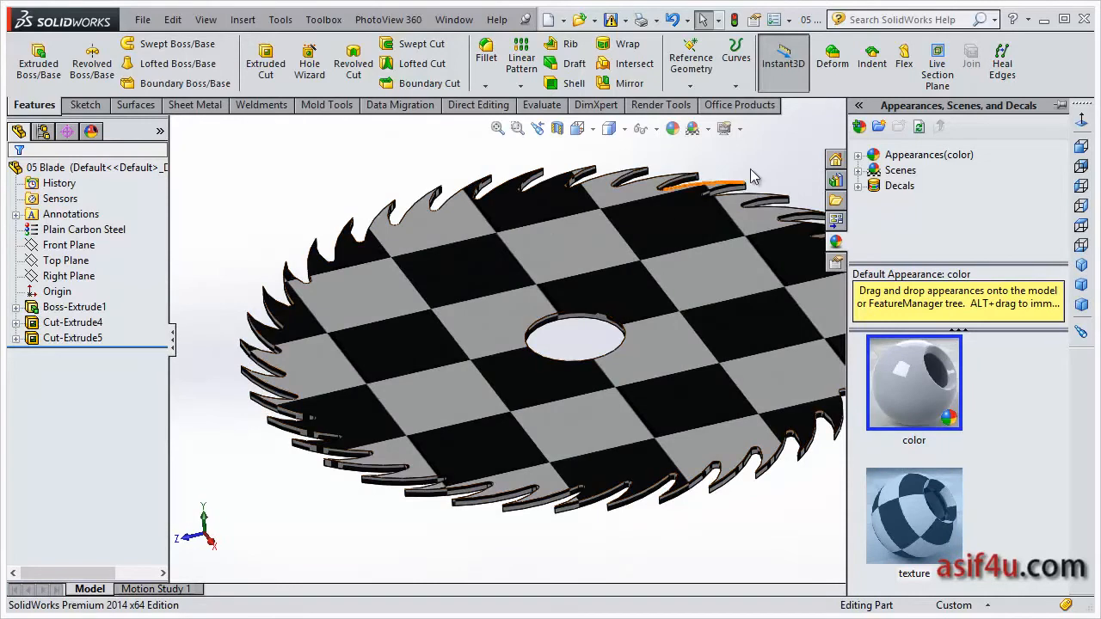
pyautogui.click(762, 191)
pyautogui.scroll(-1, 634, 281)
pyautogui.scroll(1, 634, 279)
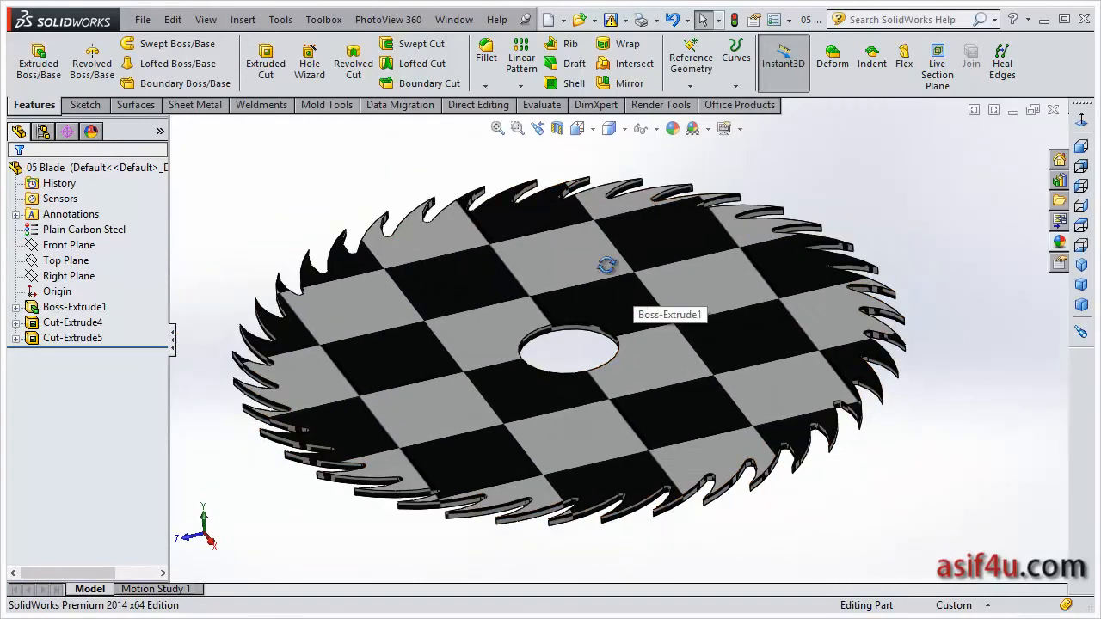
pyautogui.moveTo(606, 265); pyautogui.dragTo(607, 258, button='middle')
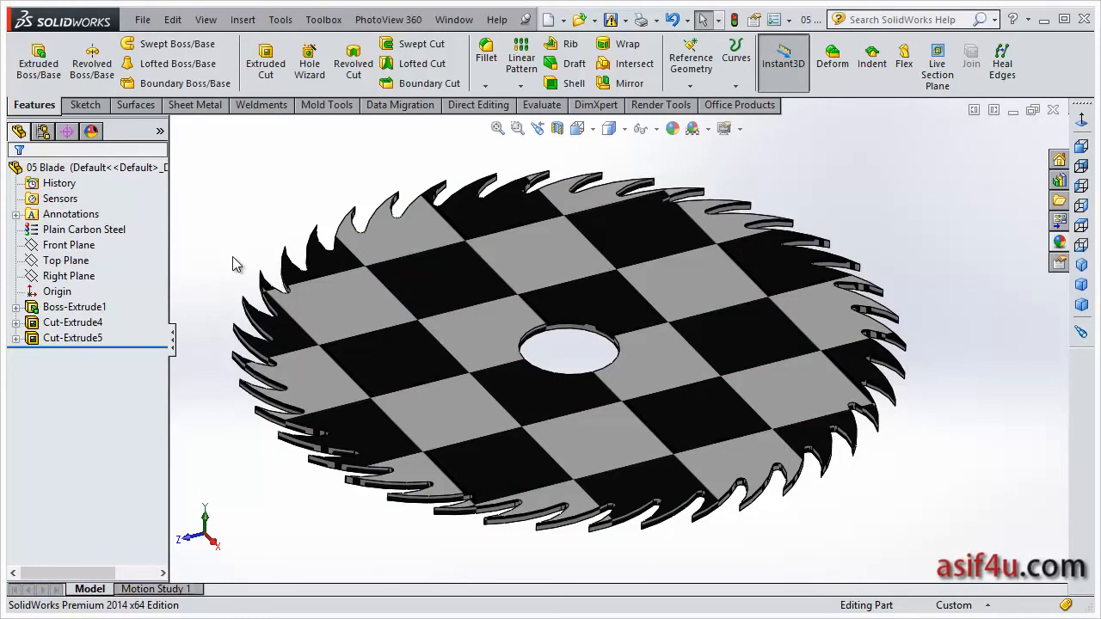
# Step: Edit the blade's texture appearance and replace its image with cast_bump from the textures/metal/cast folder
pyautogui.click(92, 133)
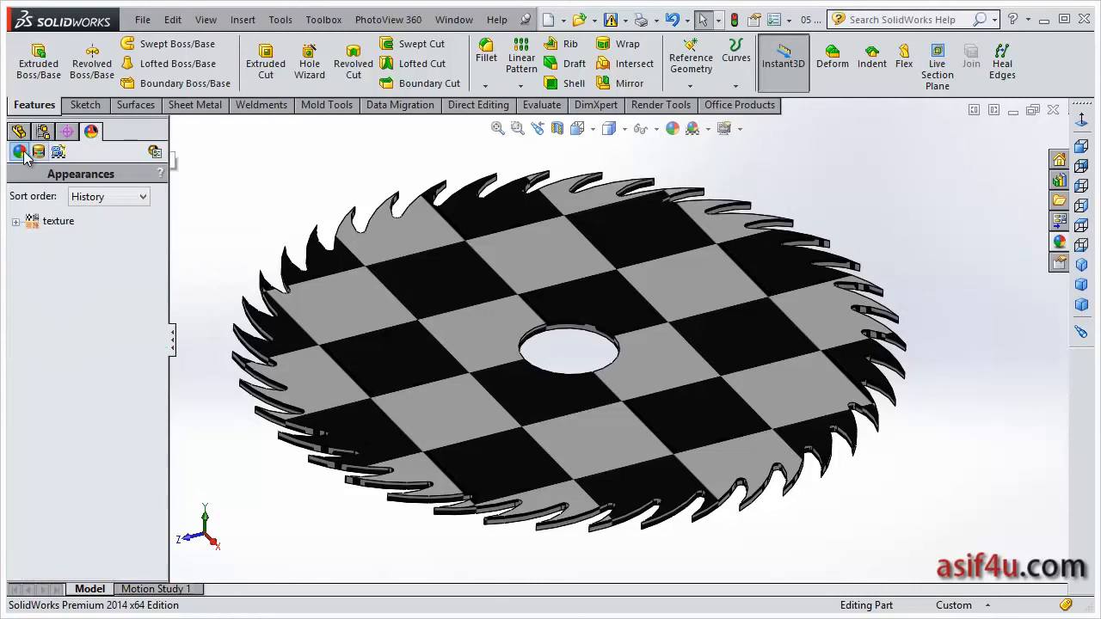
pyautogui.click(52, 222)
pyautogui.rightClick(51, 222)
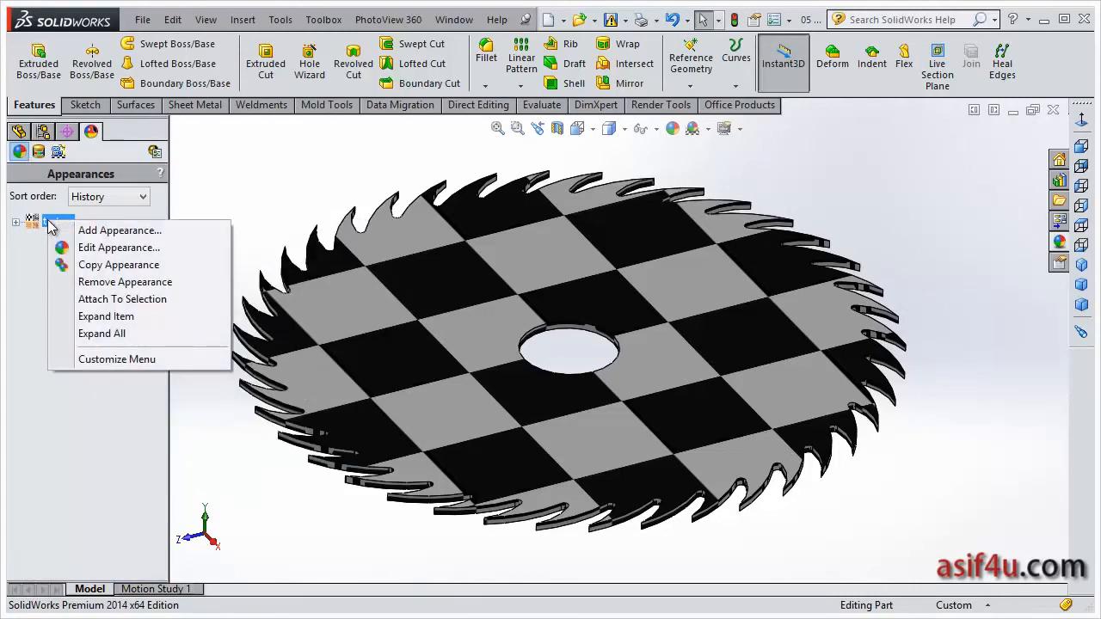
pyautogui.click(82, 248)
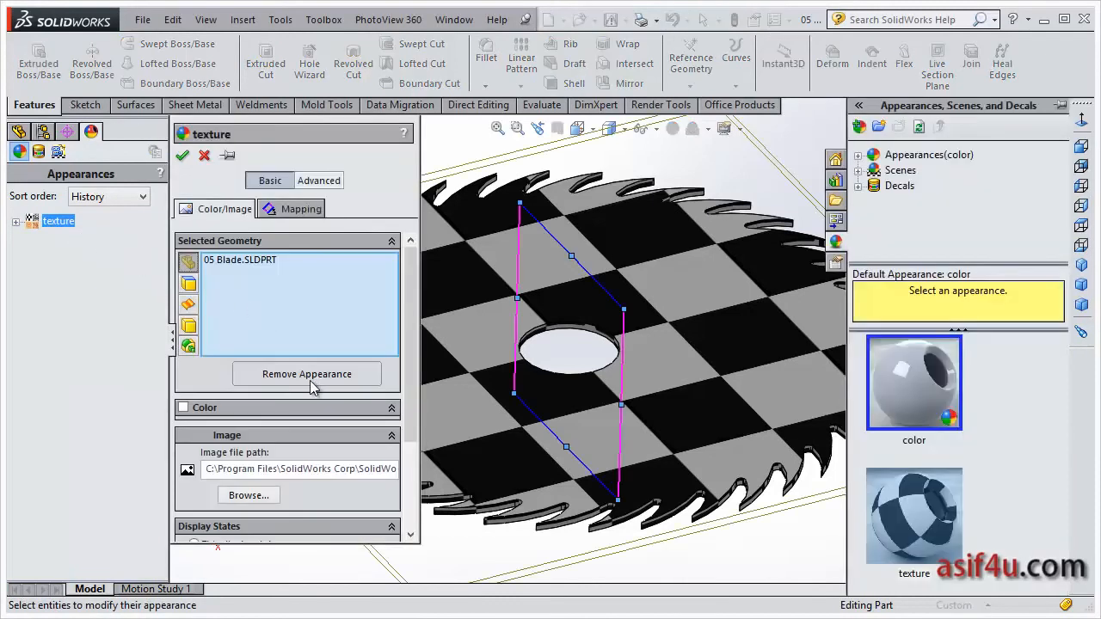
pyautogui.click(258, 495)
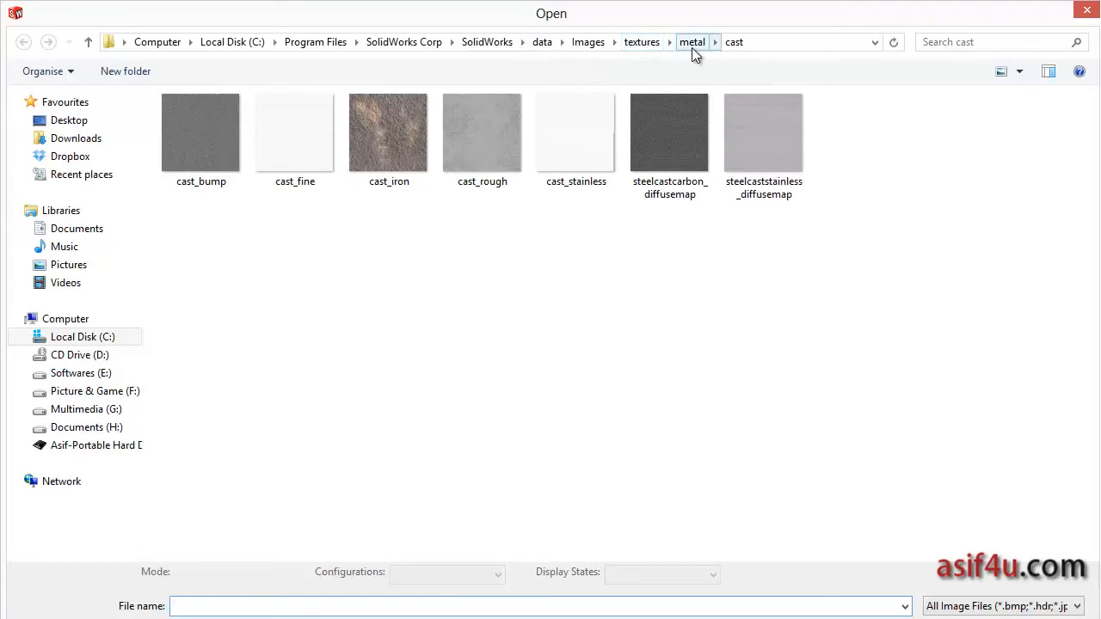
pyautogui.click(643, 43)
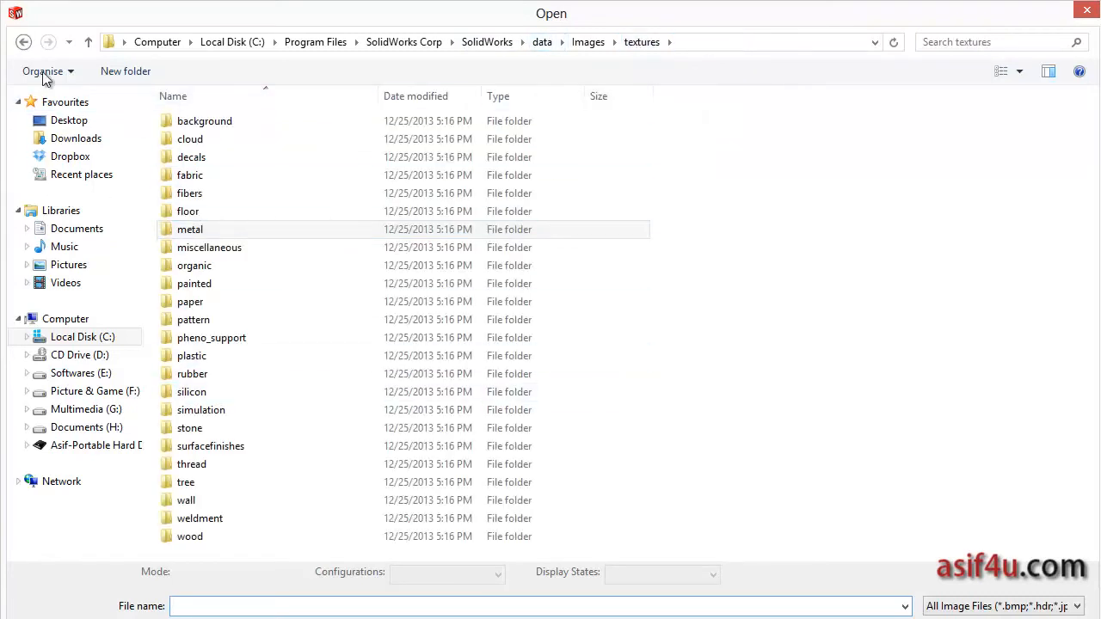
pyautogui.click(23, 41)
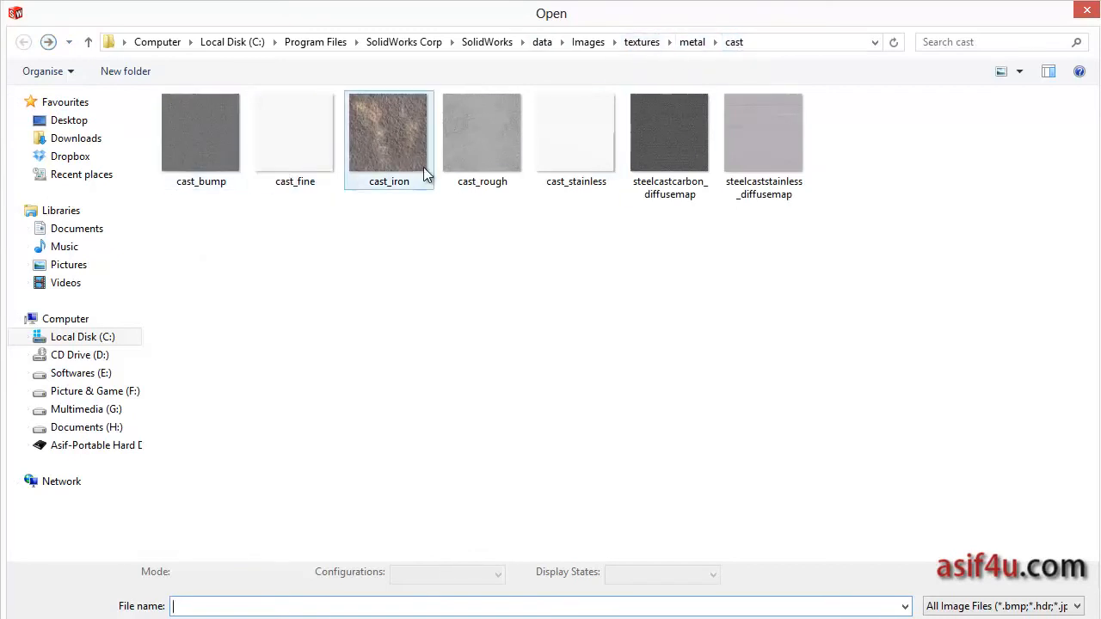
pyautogui.click(220, 147)
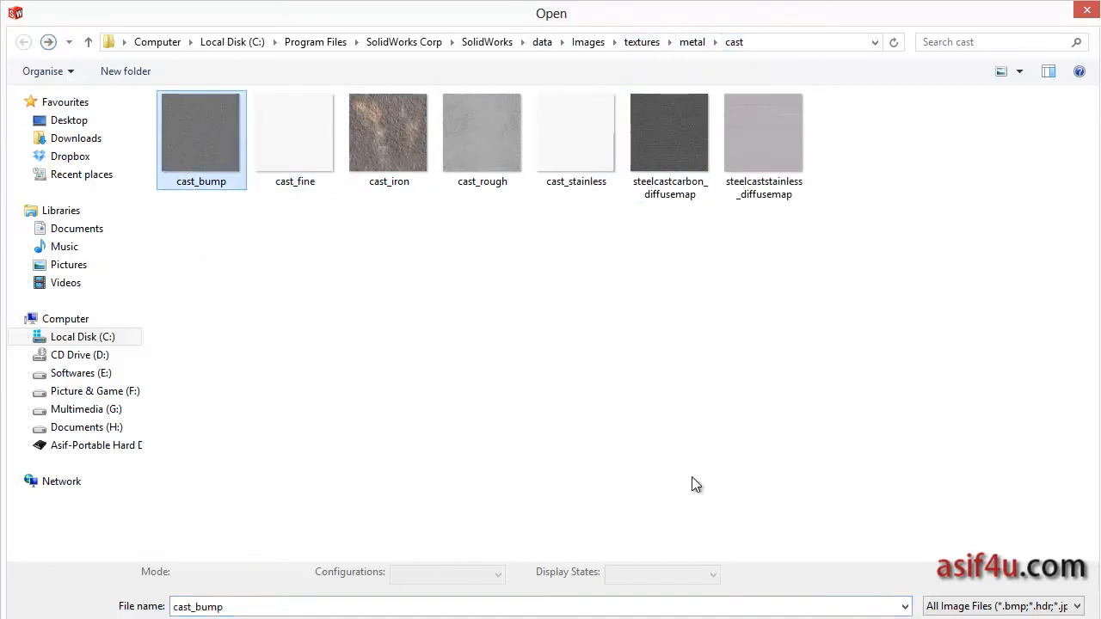
pyautogui.press('Return')
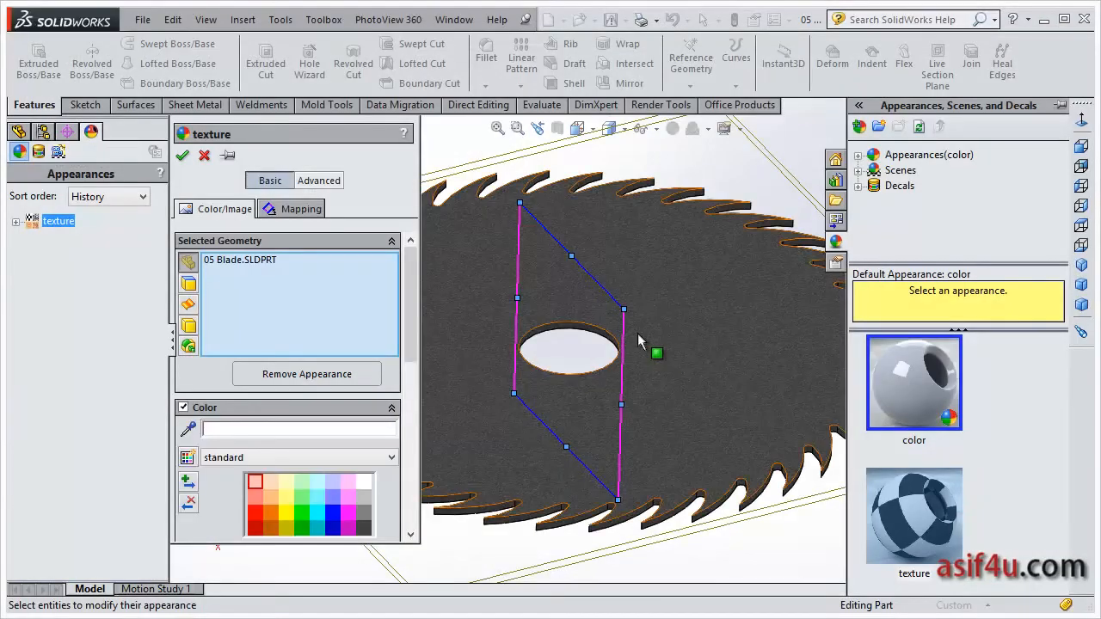
# Step: Try the largest and smallest mapping sizes on the blade's texture, and restore the middle size
pyautogui.scroll(1, 762, 403)
pyautogui.scroll(-1, 750, 374)
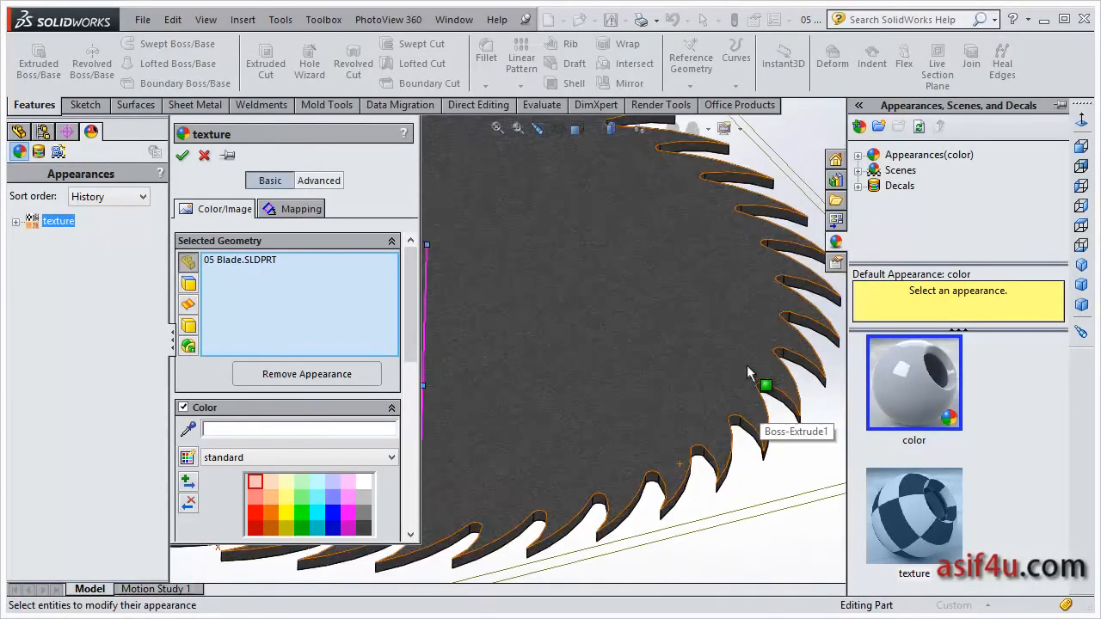
pyautogui.scroll(-2, 789, 393)
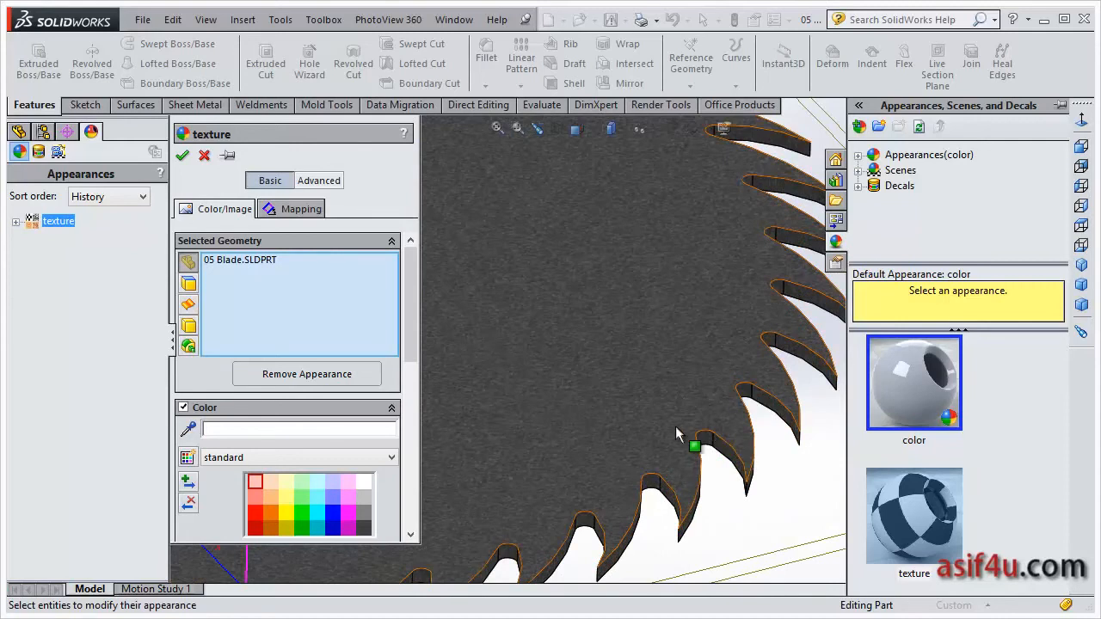
pyautogui.scroll(-3, 299, 365)
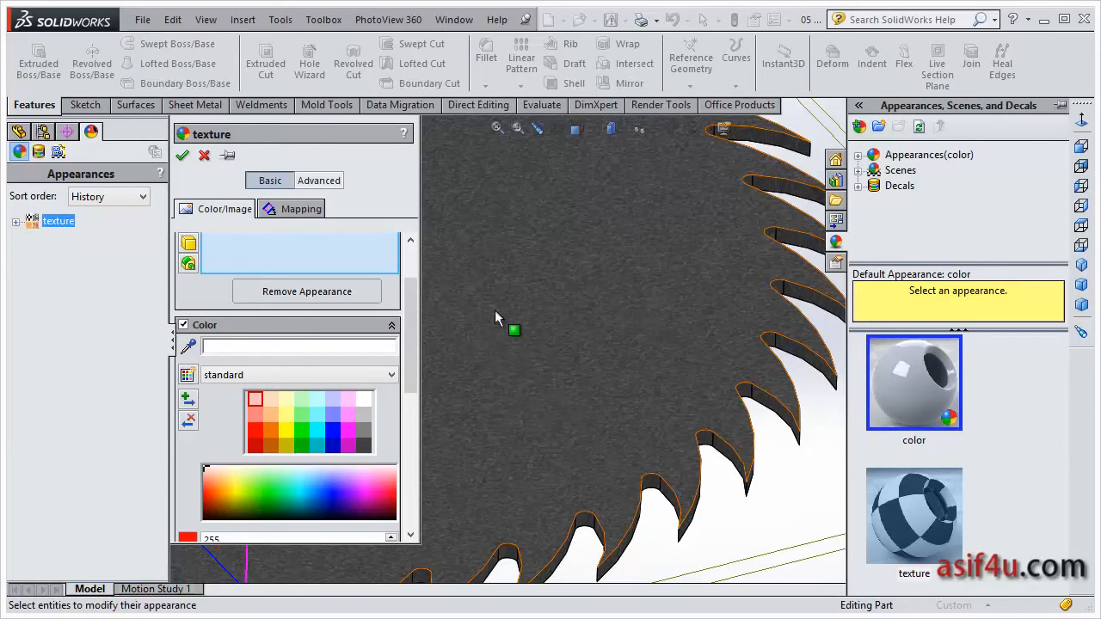
pyautogui.click(305, 215)
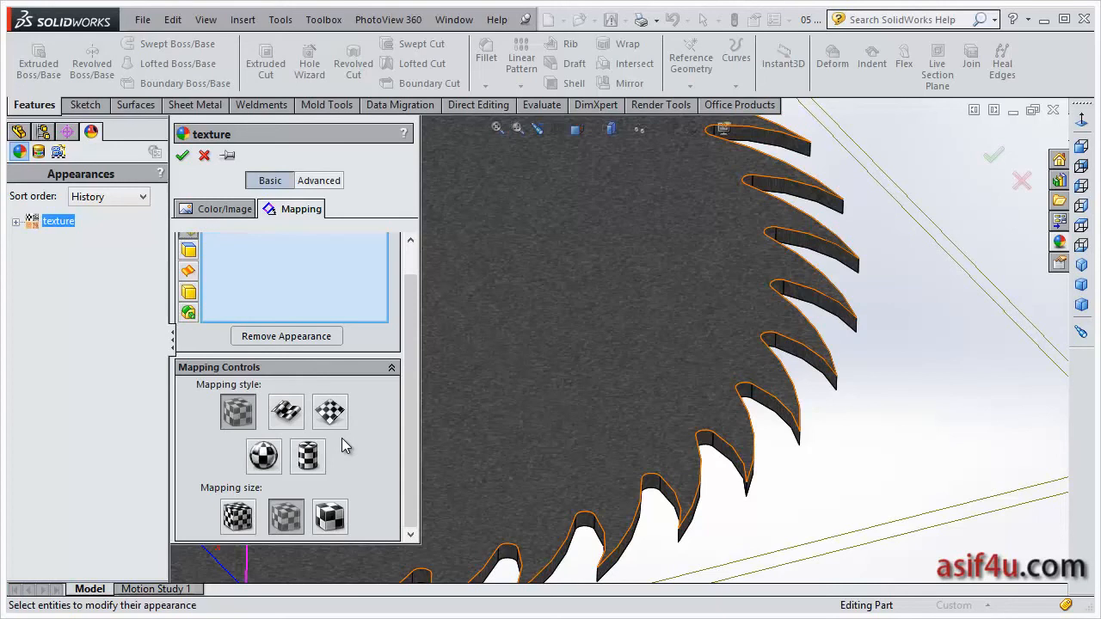
pyautogui.click(321, 521)
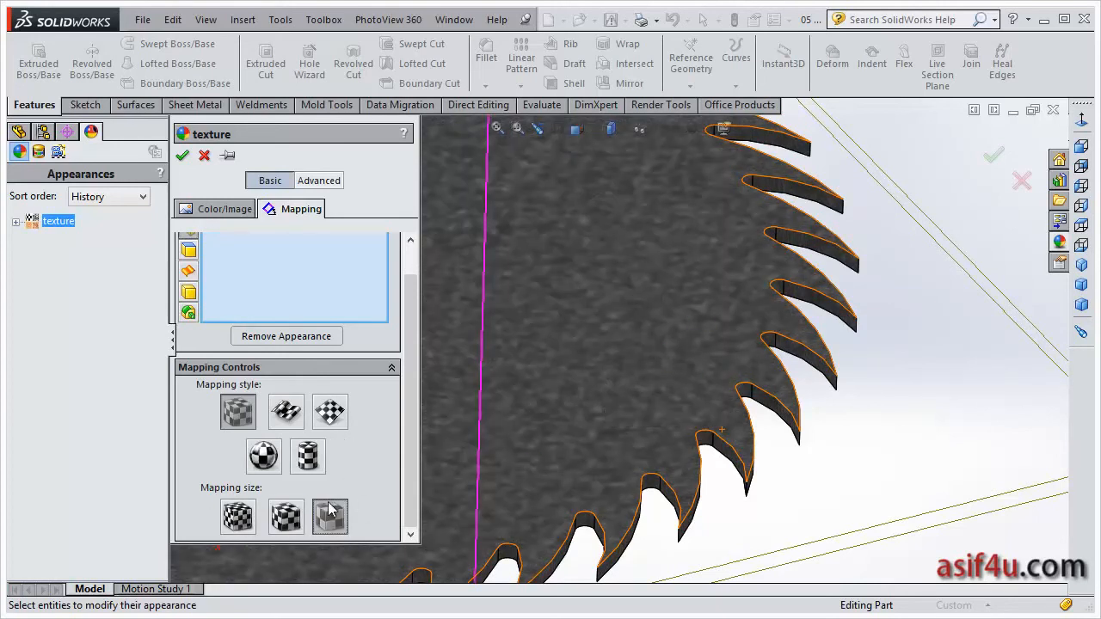
pyautogui.click(287, 516)
pyautogui.click(238, 516)
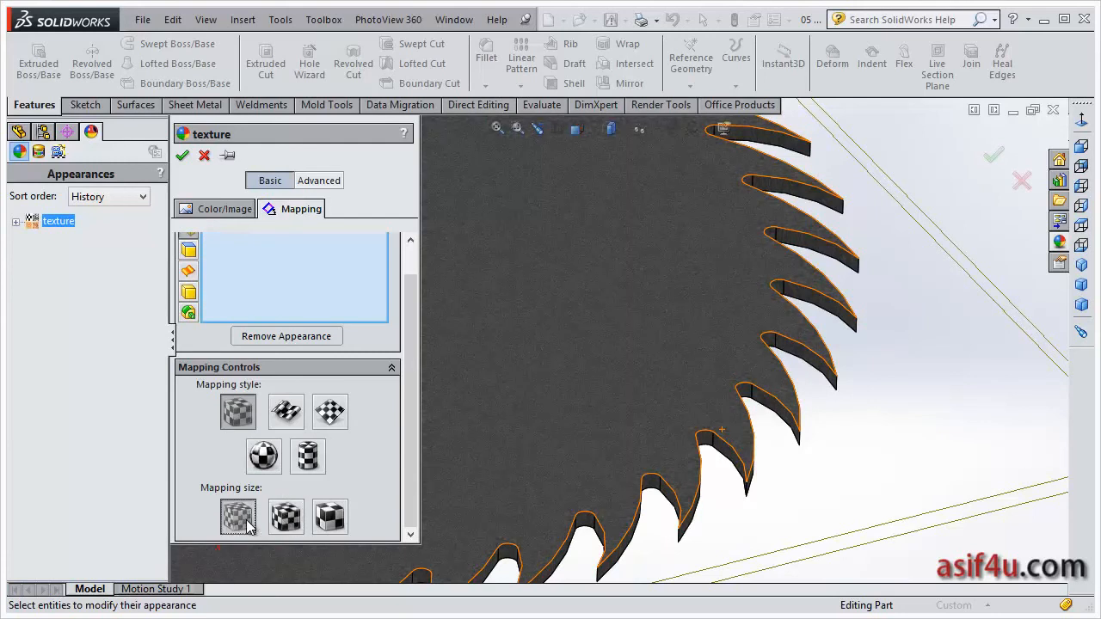
pyautogui.scroll(-10, 694, 340)
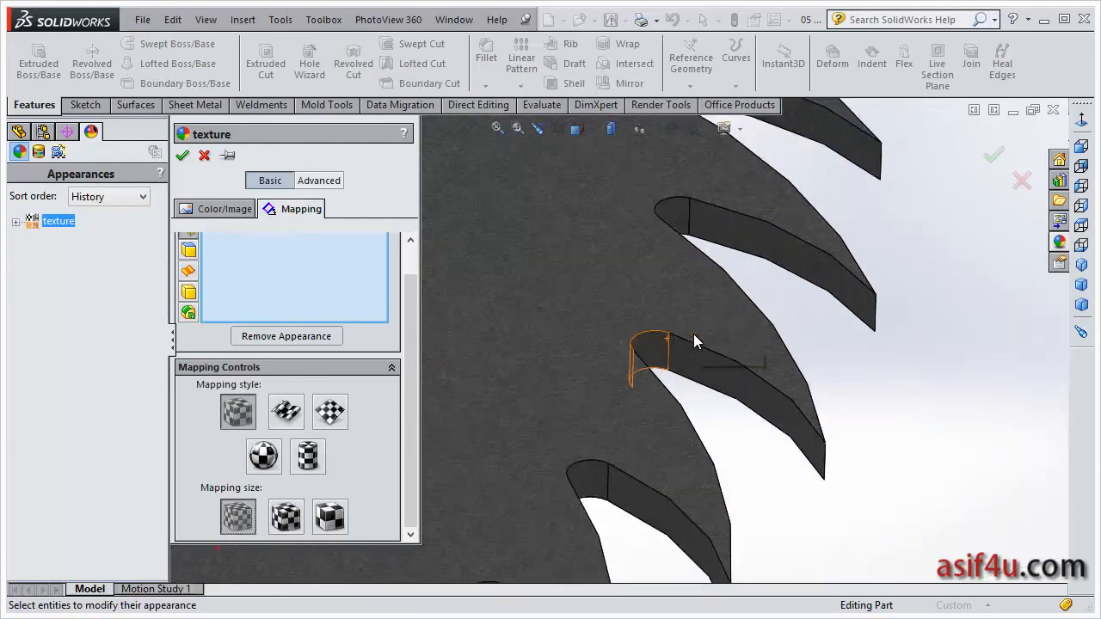
pyautogui.scroll(10, 619, 335)
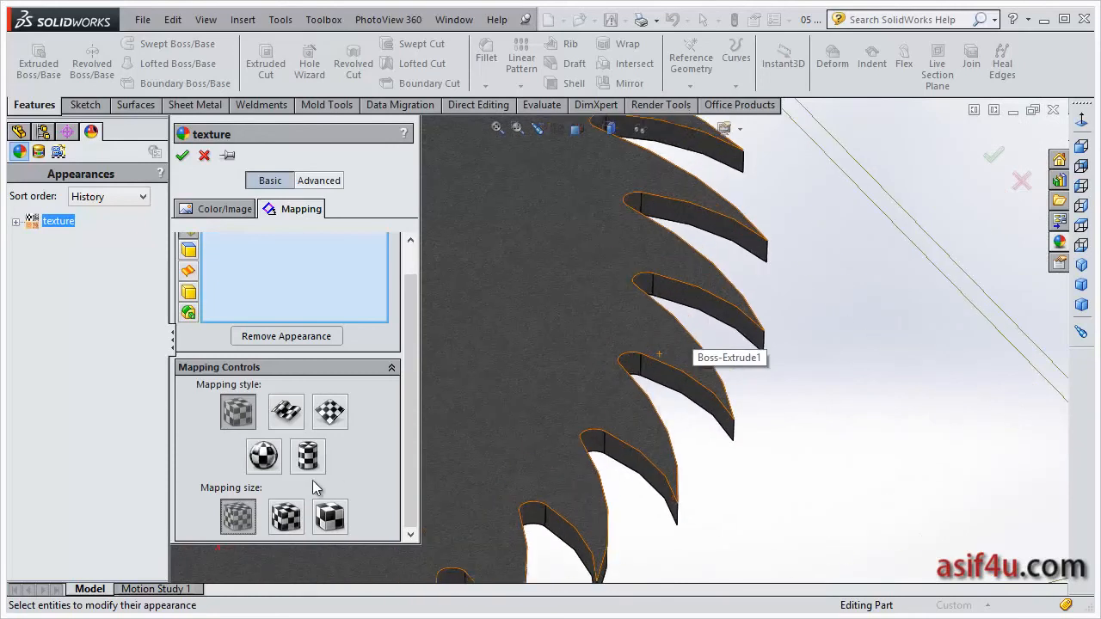
pyautogui.click(287, 519)
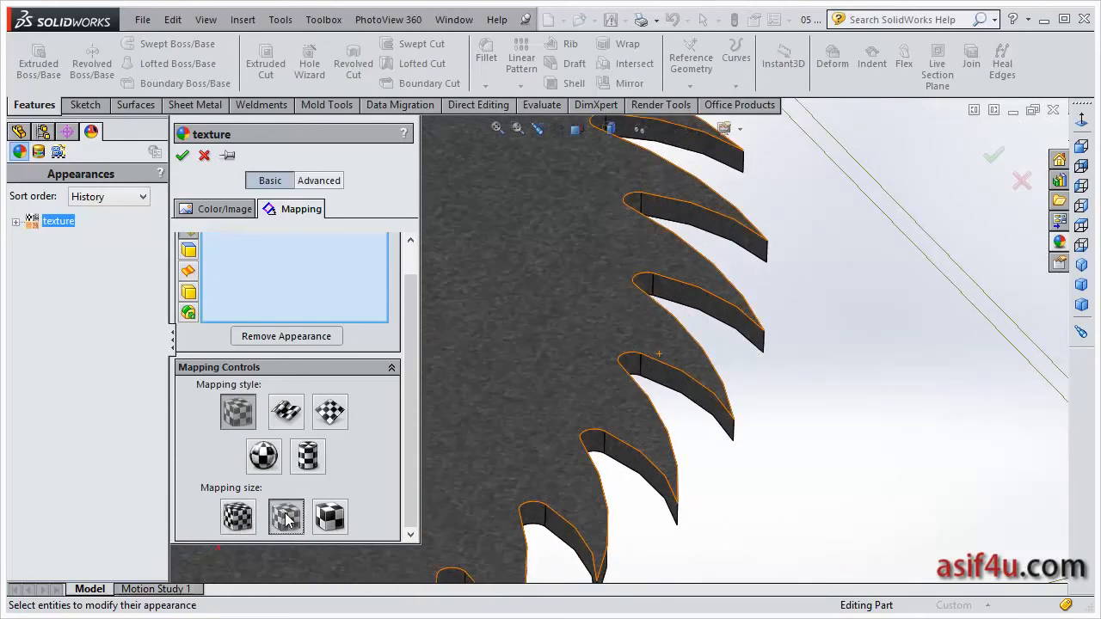
# Step: Try the cylindrical and planar projection mapping styles on the blade's texture, comparing them on the teeth
pyautogui.click(310, 463)
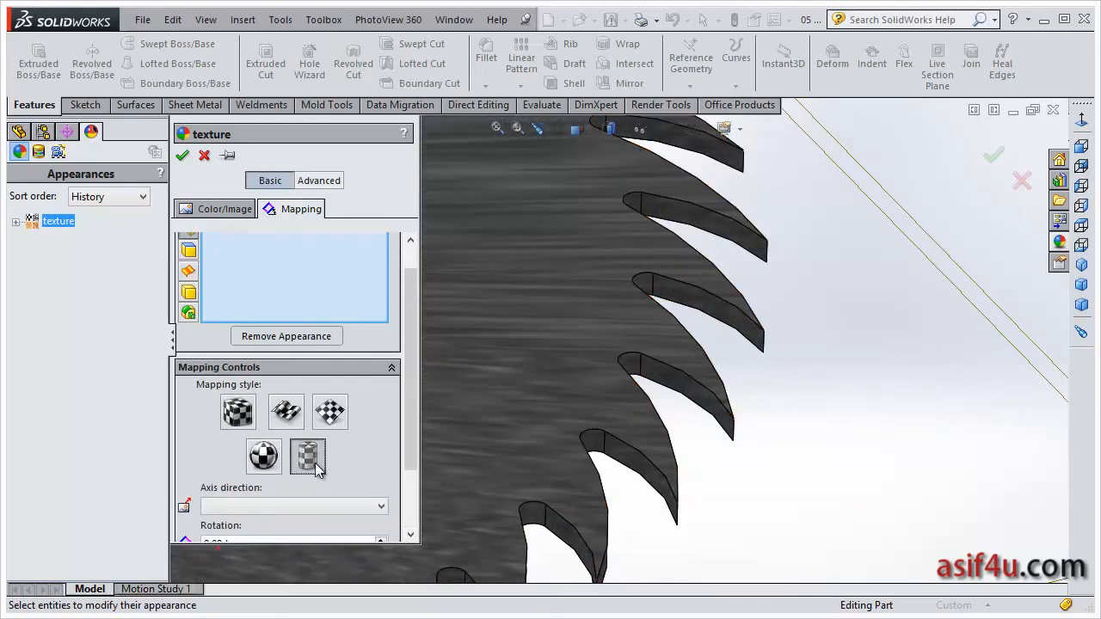
pyautogui.scroll(-2, 616, 314)
pyautogui.scroll(8, 616, 314)
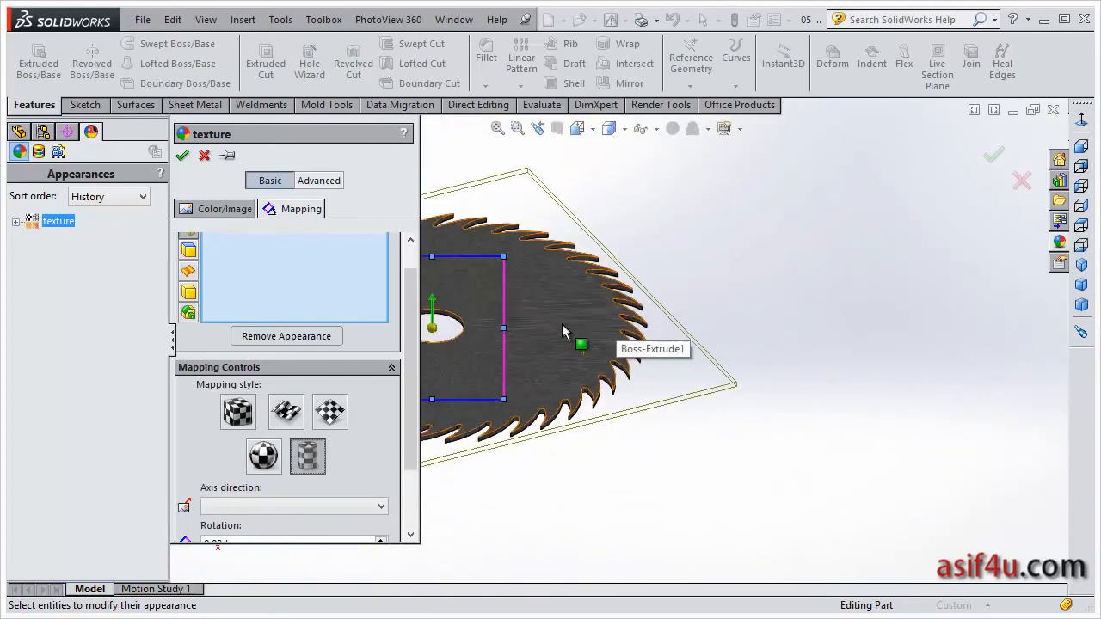
pyautogui.scroll(-3, 595, 312)
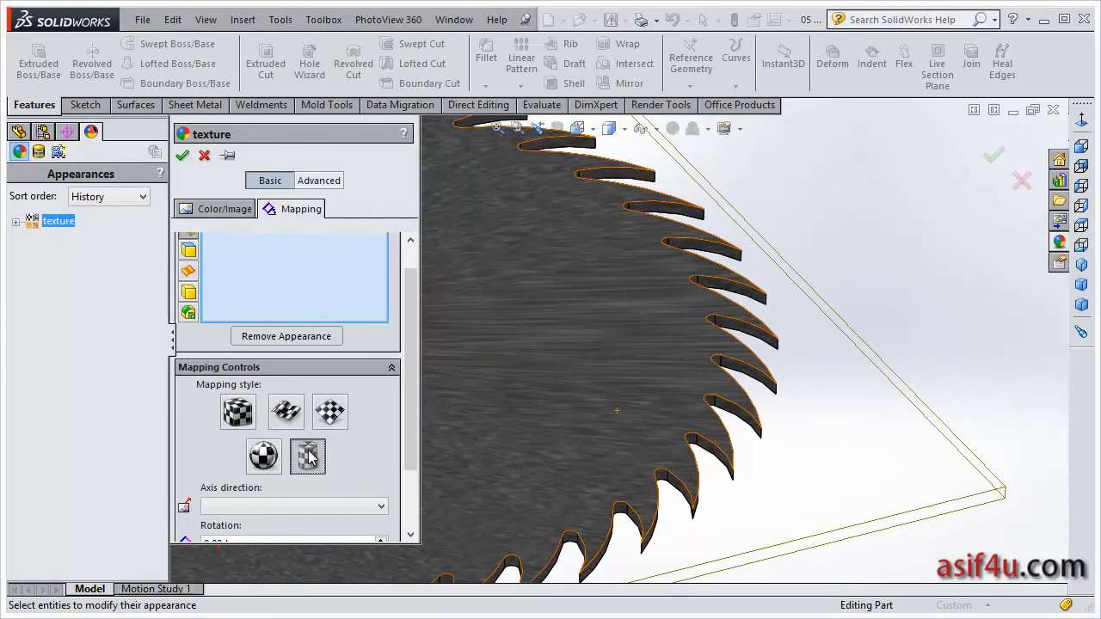
pyautogui.click(336, 415)
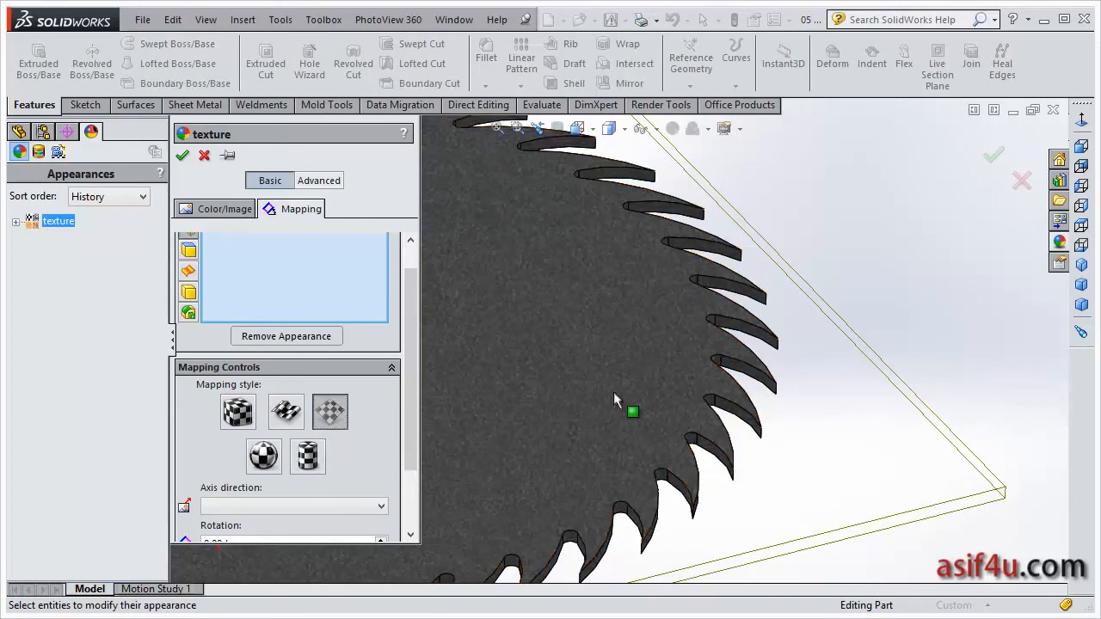
pyautogui.scroll(-3, 731, 366)
pyautogui.scroll(-3, 731, 361)
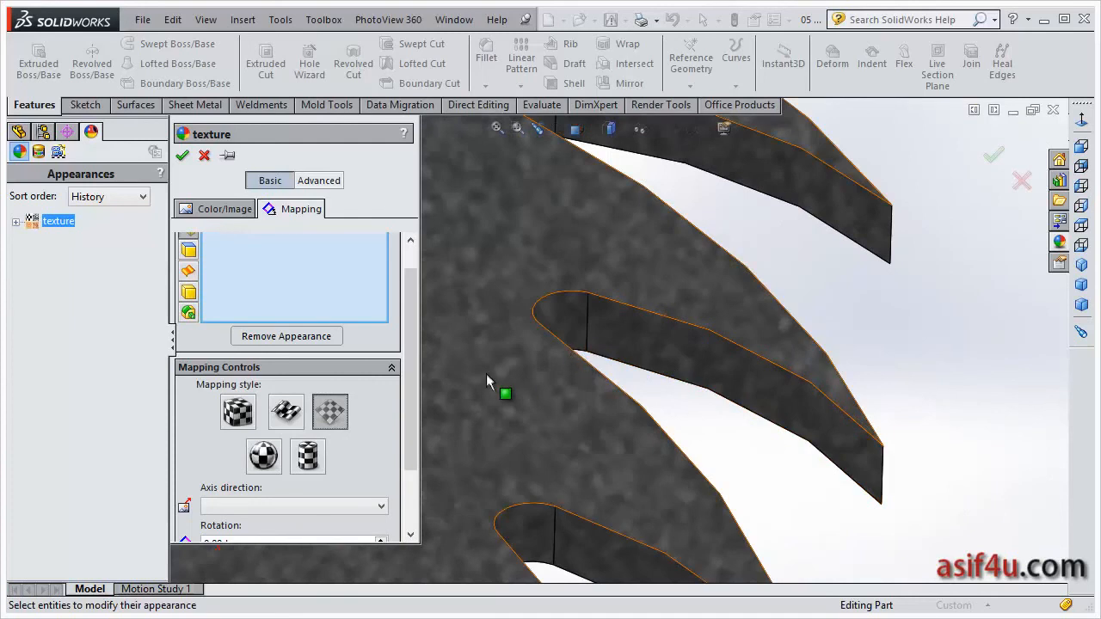
pyautogui.scroll(5, 503, 379)
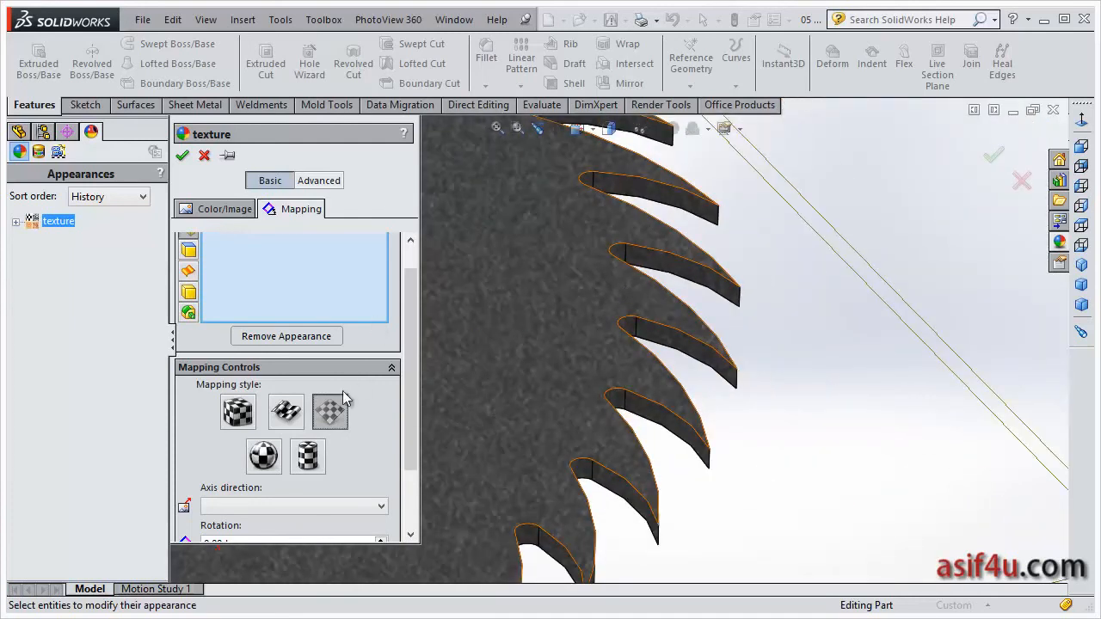
# Step: Set the texture's mapping style back to box mapping, accept the appearance changes, and inspect the whole blade
pyautogui.click(240, 413)
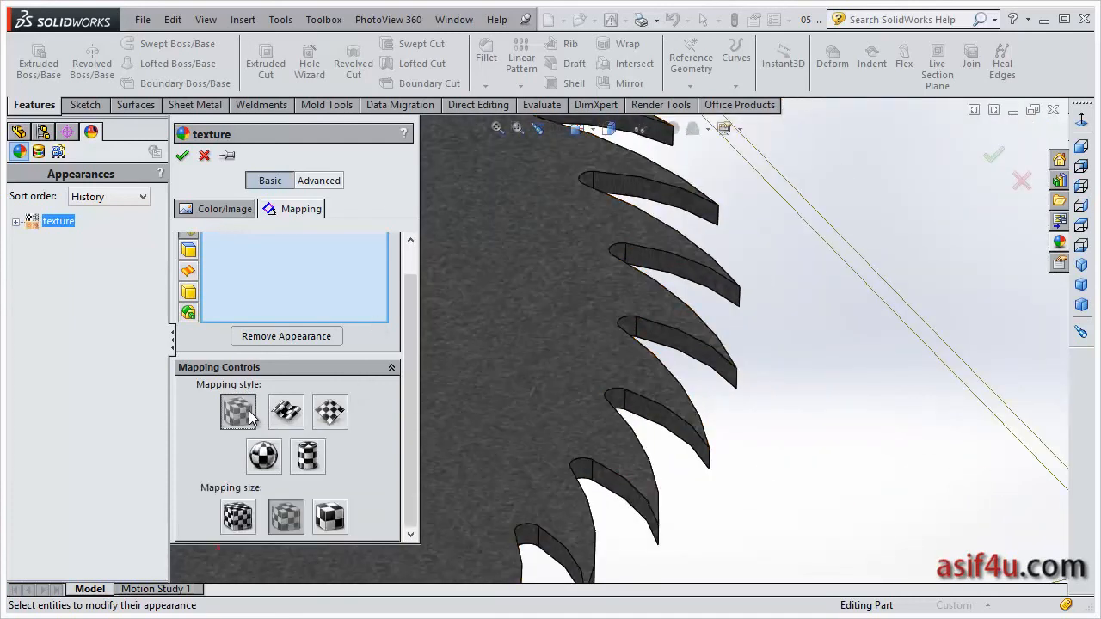
pyautogui.scroll(-6, 679, 344)
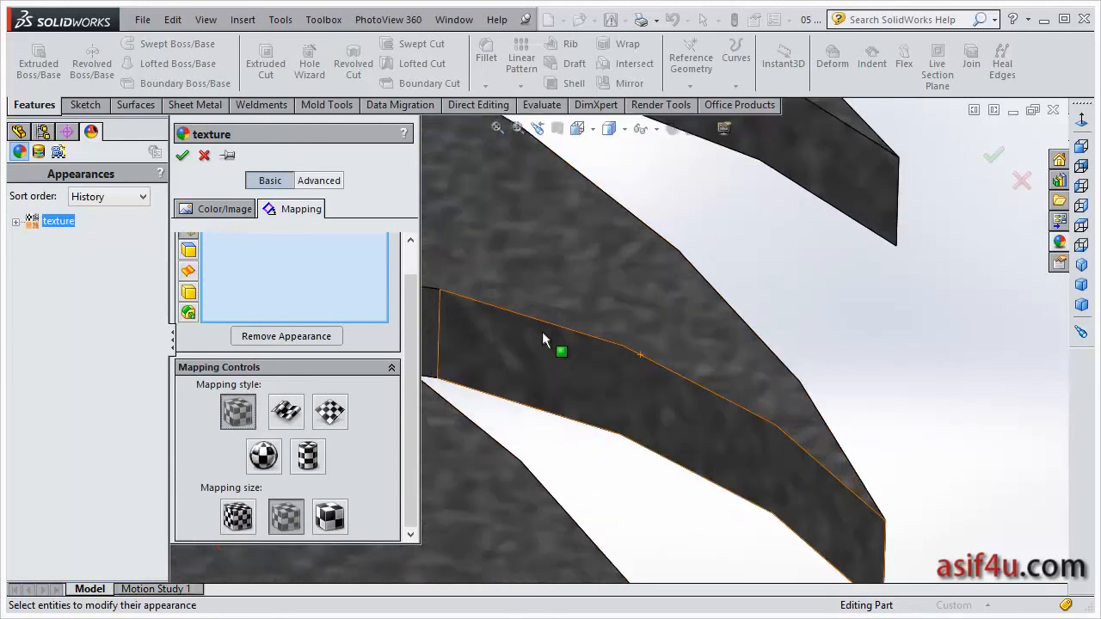
pyautogui.scroll(5, 543, 339)
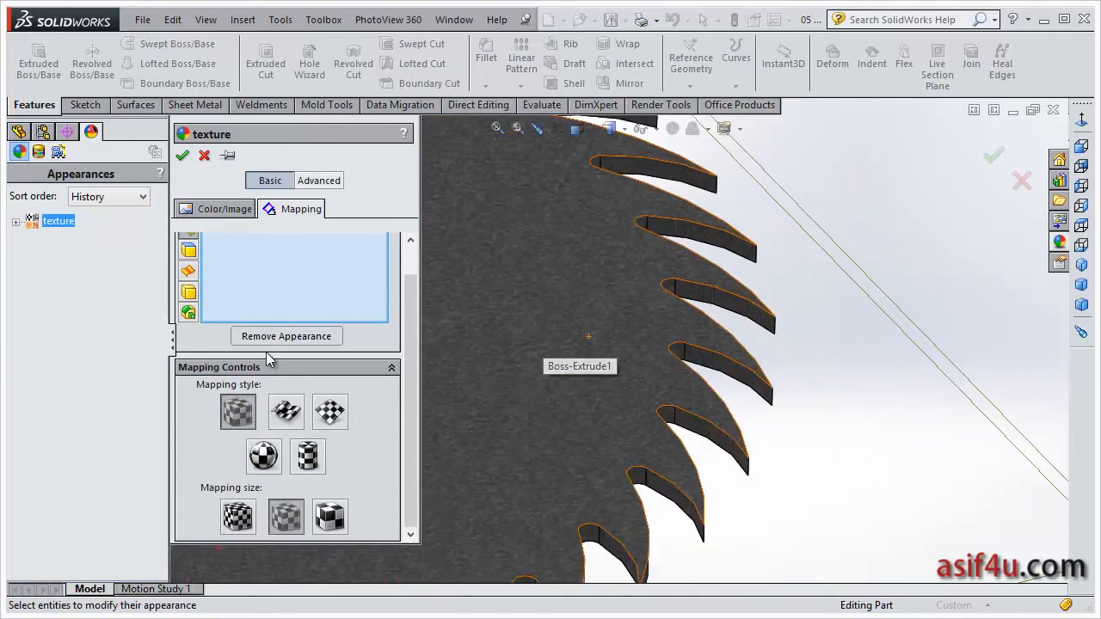
pyautogui.scroll(2, 396, 301)
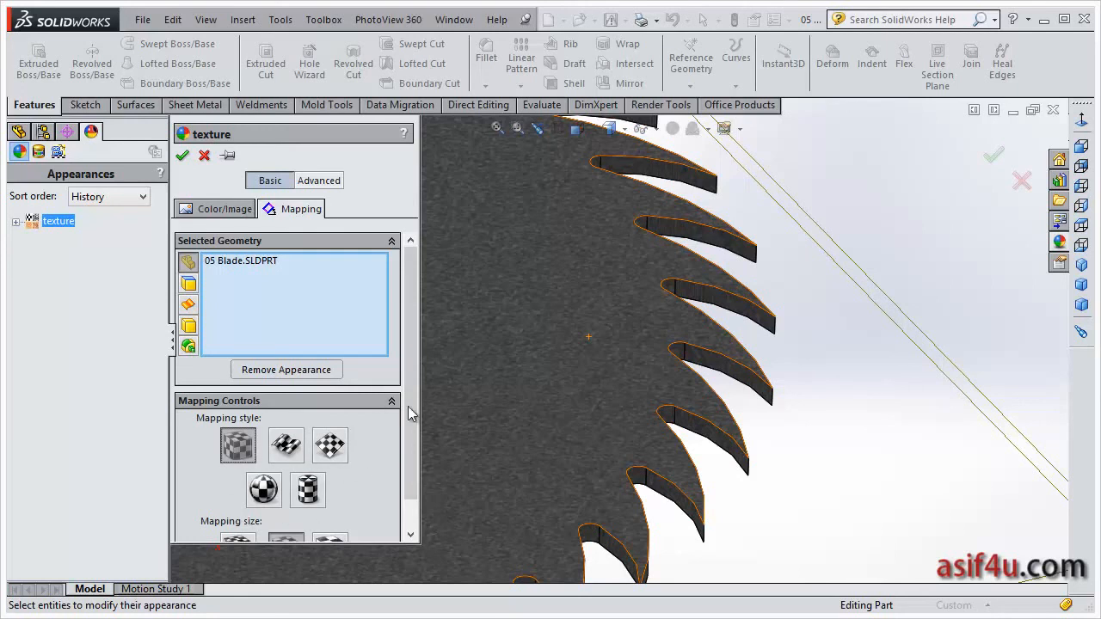
pyautogui.scroll(-2, 413, 455)
pyautogui.click(182, 155)
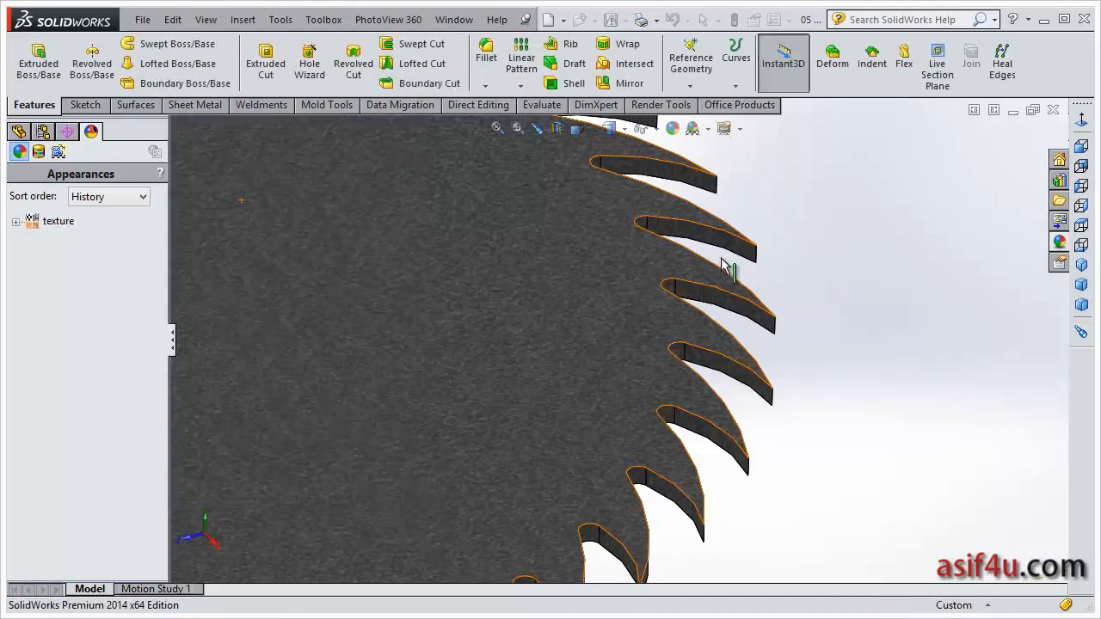
pyautogui.scroll(-3, 338, 397)
pyautogui.scroll(8, 339, 397)
pyautogui.moveTo(402, 310); pyautogui.dragTo(629, 339, button='middle')
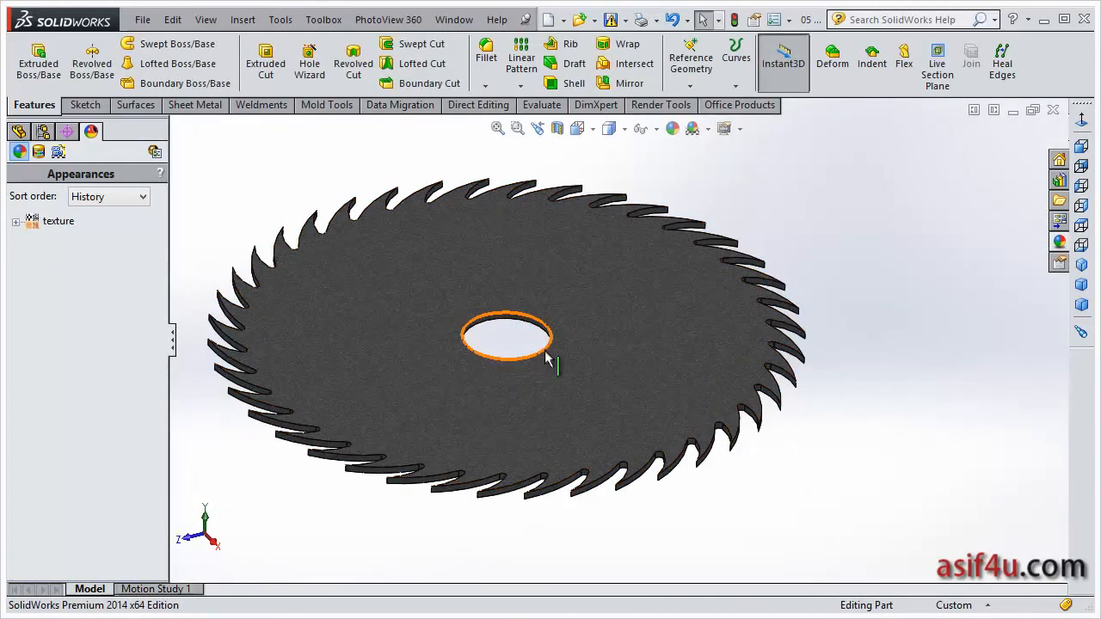
pyautogui.scroll(-1, 453, 342)
pyautogui.scroll(1, 446, 339)
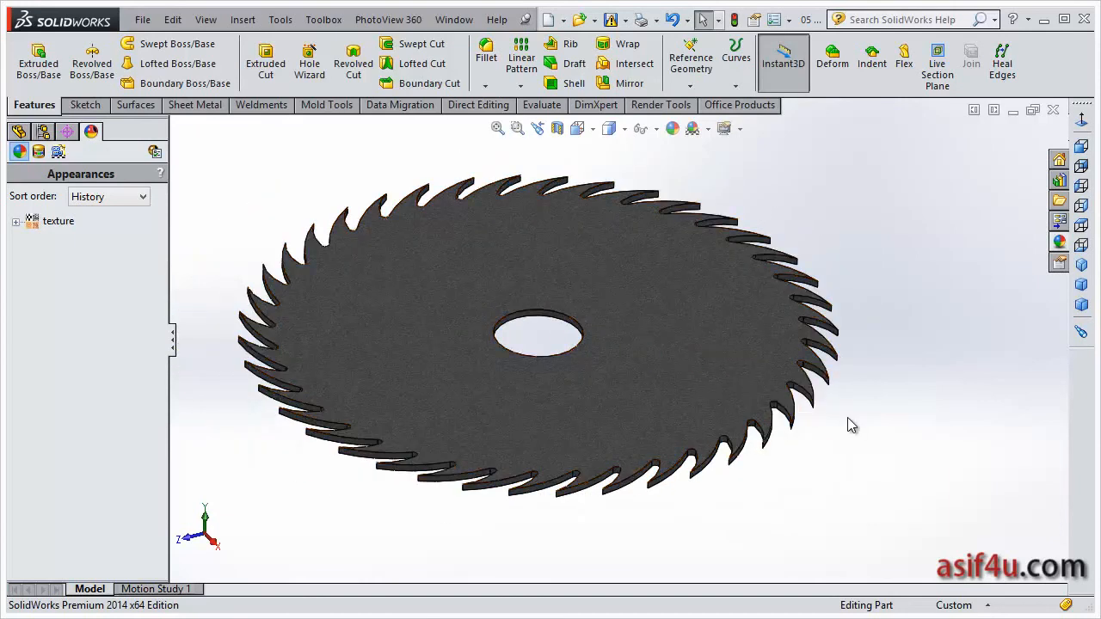